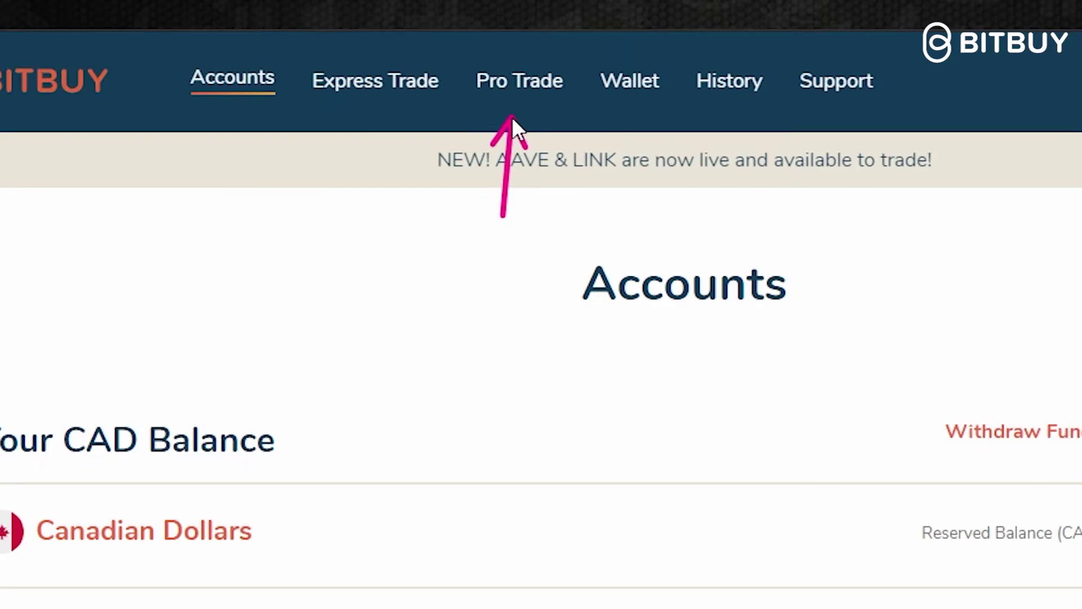
Step: Switch to Pro Trade on the BTC-CAD market and show the list of trading markets
left_click(535, 113)
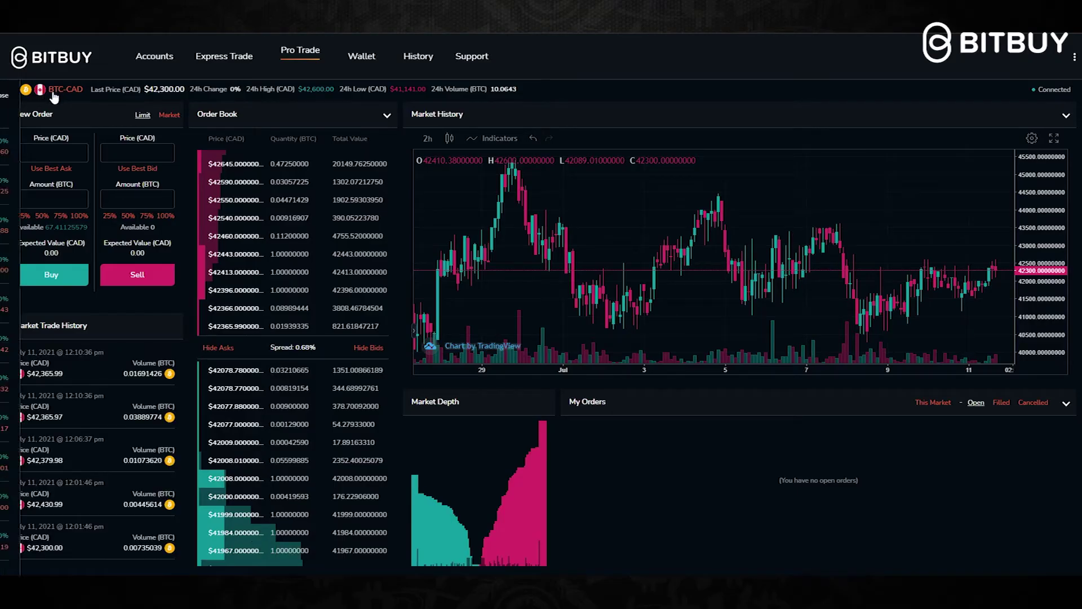
left_click(52, 95)
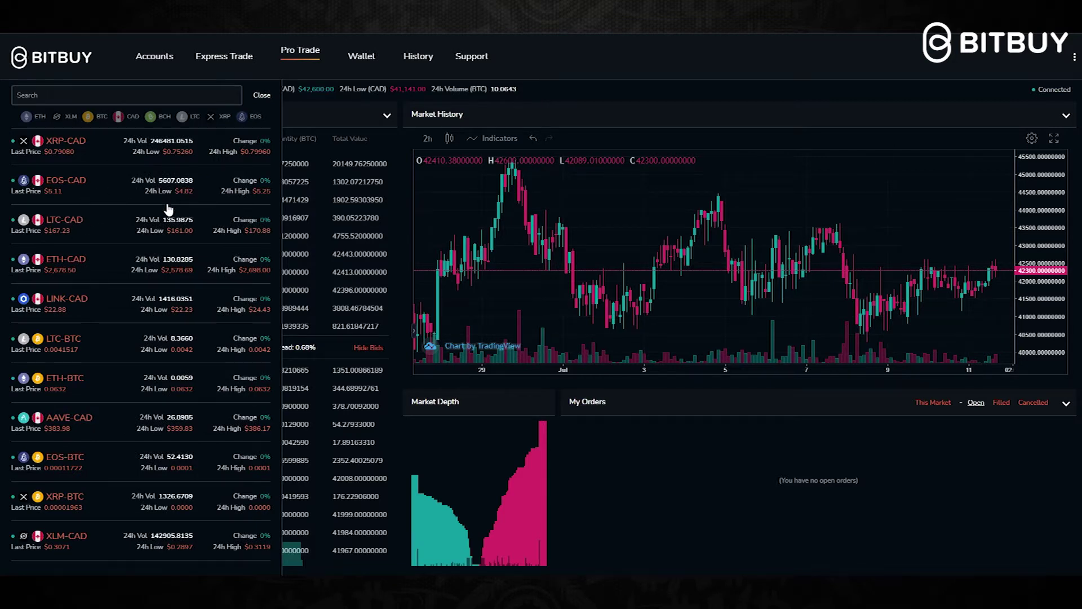
scroll(118, 276, "down", 4)
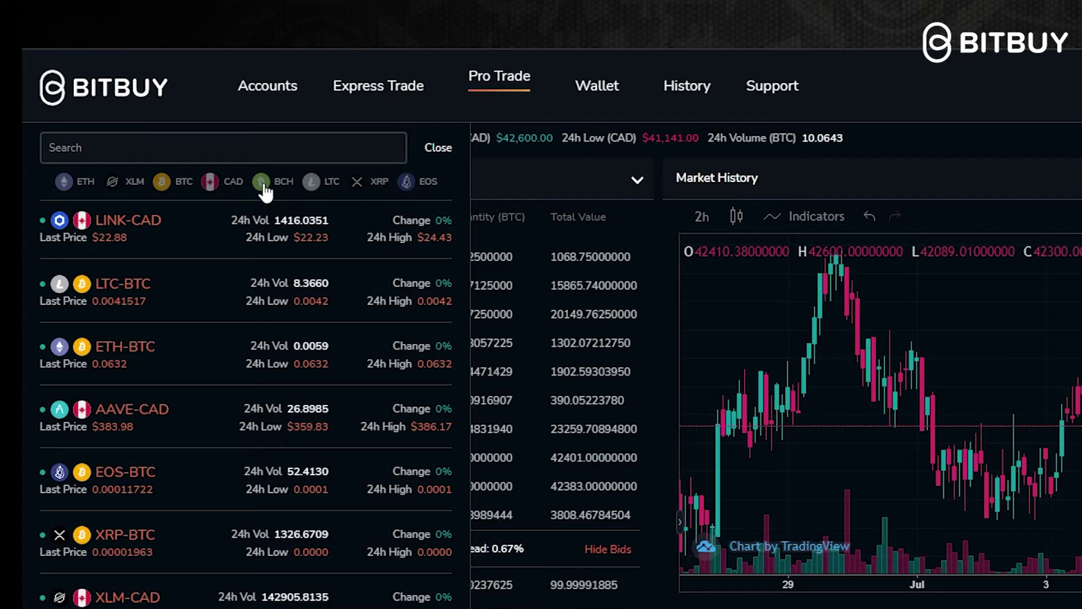
left_click(263, 186)
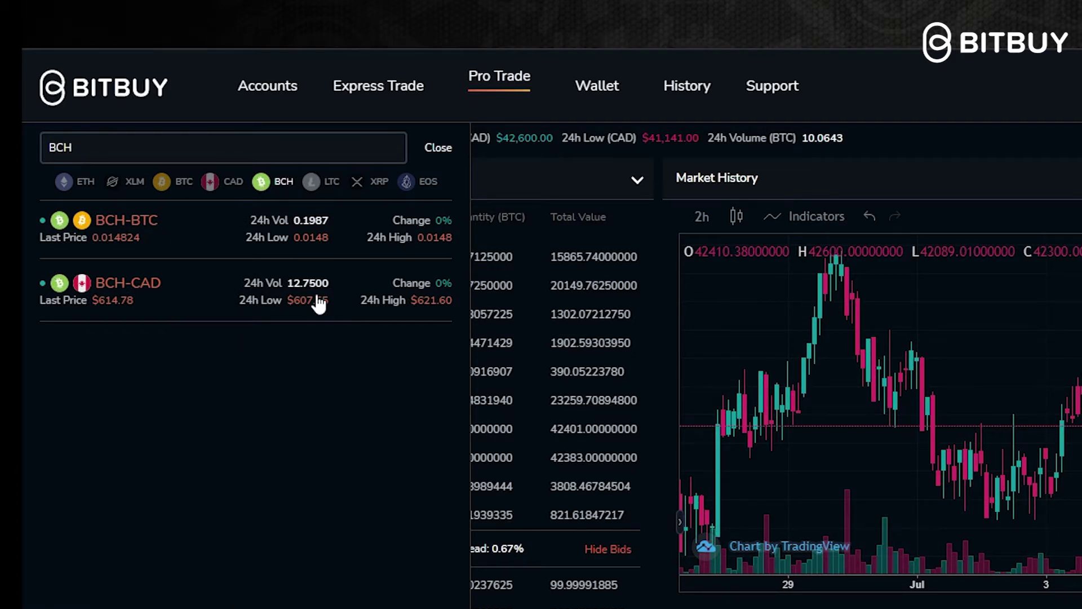
left_click(264, 177)
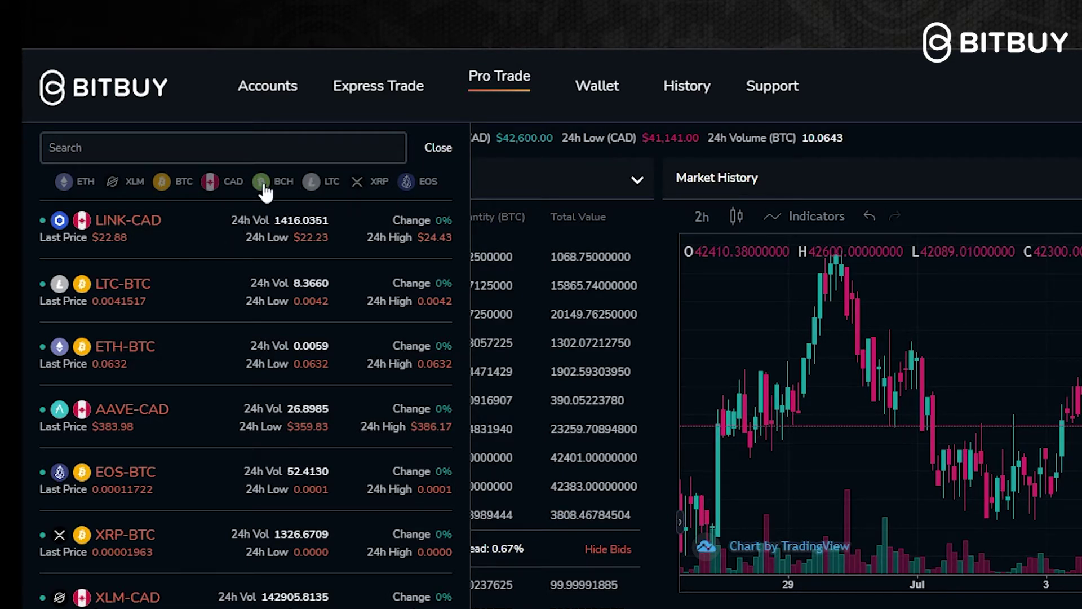
scroll(178, 251, "up", 4)
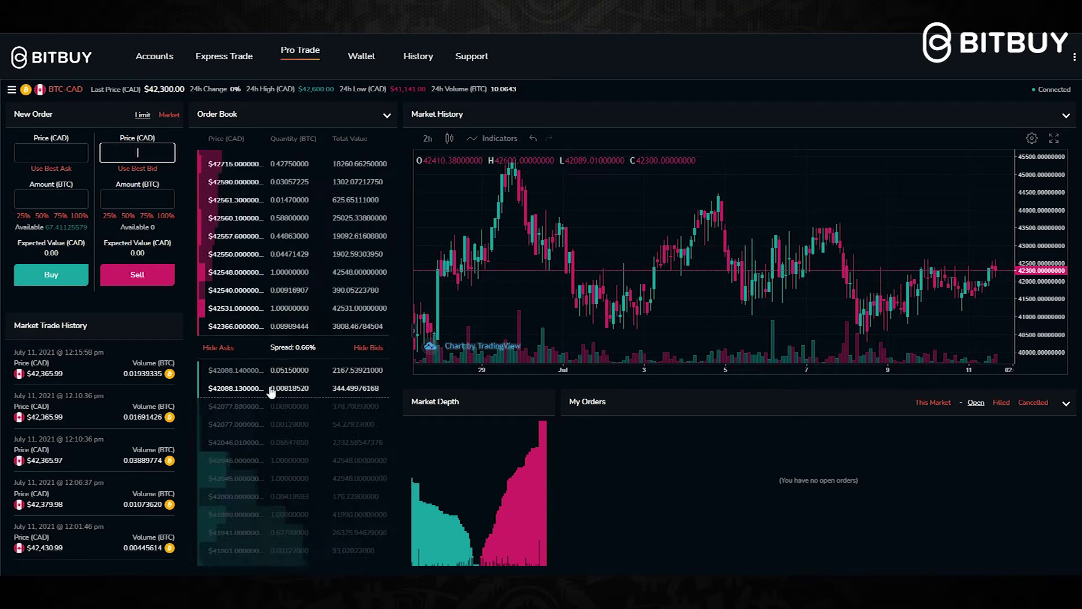
left_click(166, 116)
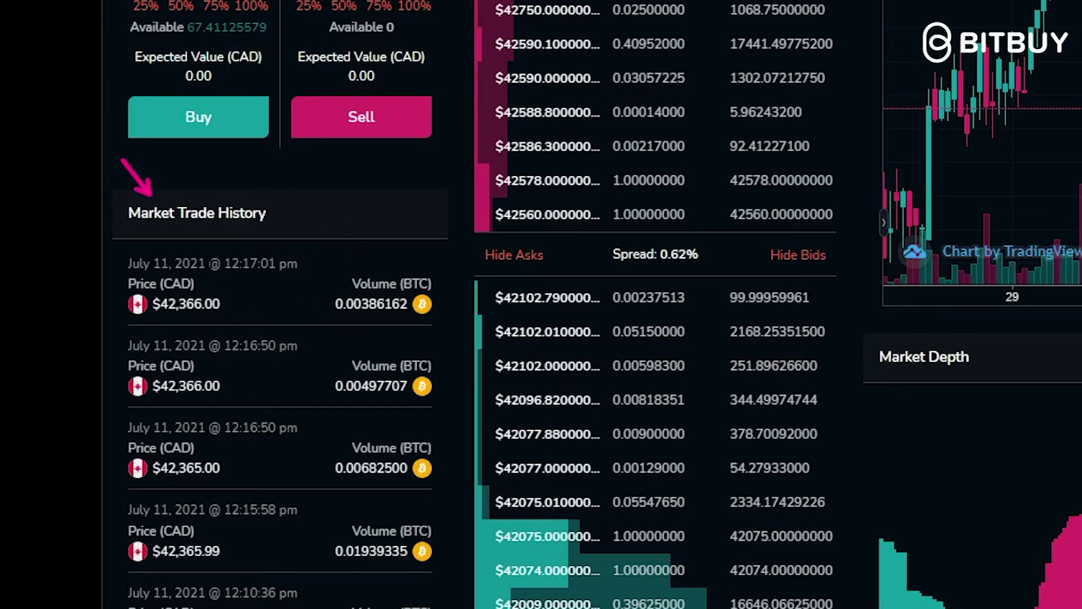
Step: Review the BTC-CAD order book and trade history, highlighting the Market History chart panel
scroll(276, 335, "down", 2)
scroll(282, 330, "up", 2)
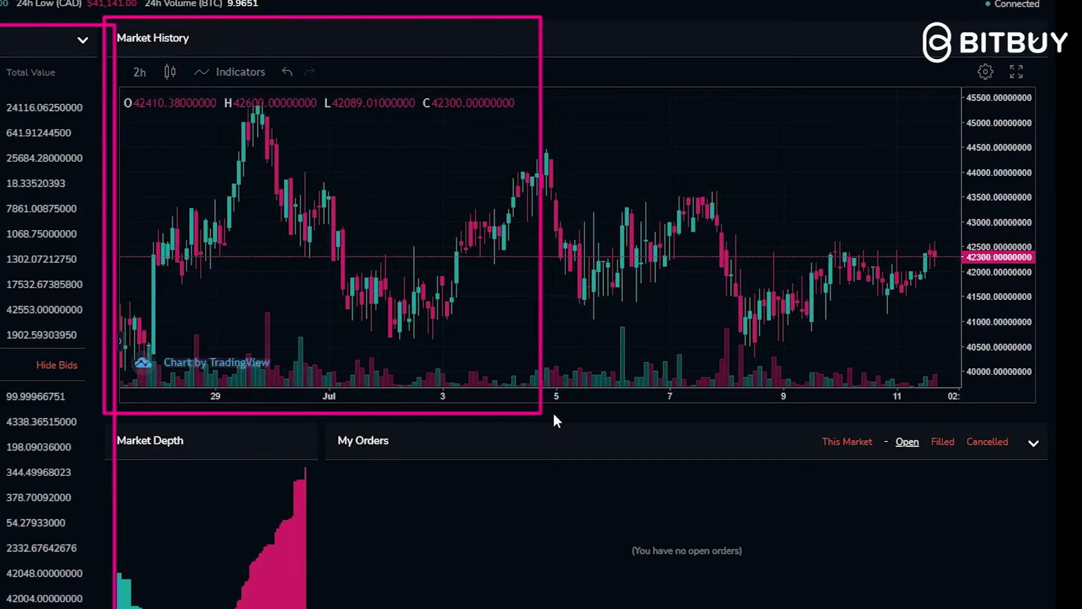
left_click_drag(552, 411, 1044, 407)
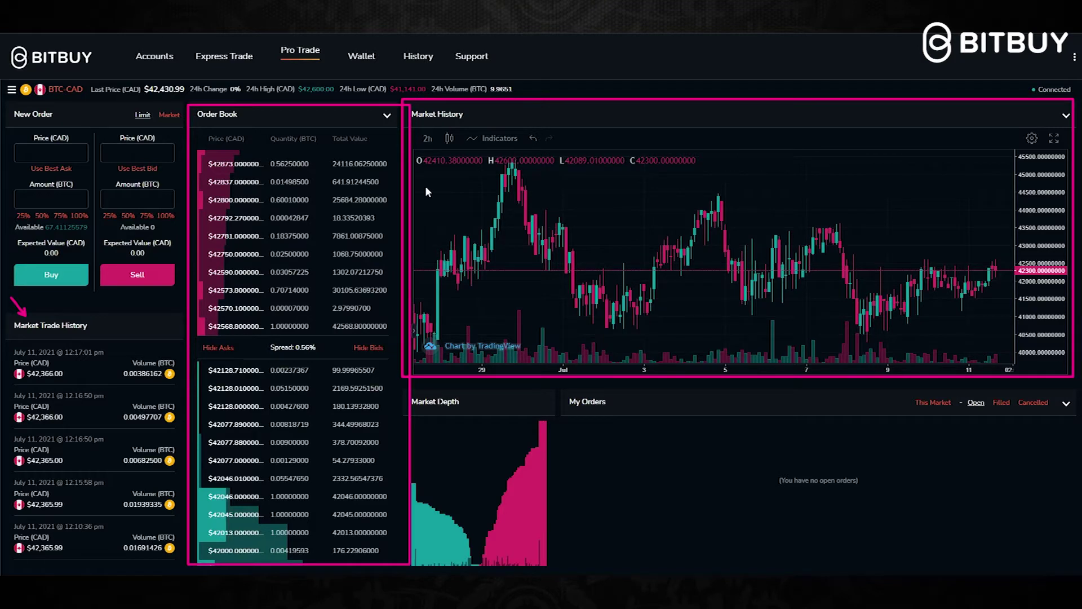
Step: Place a BTC-CAD limit buy at 40000 CAD for 25% of available funds
left_click(509, 137)
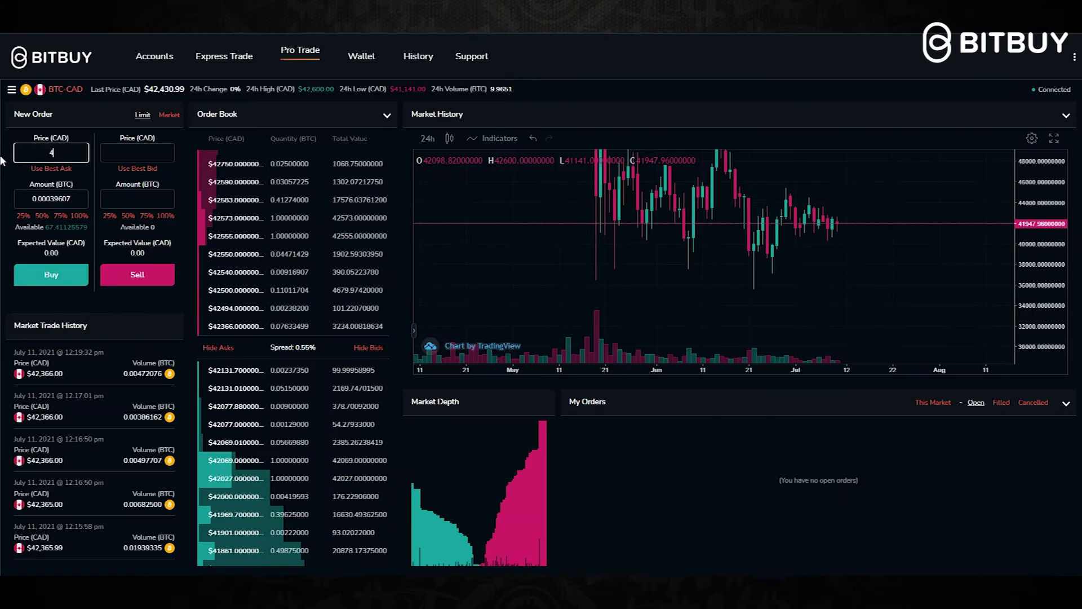
double_click(101, 253)
type("400000")
key("BackSpace")
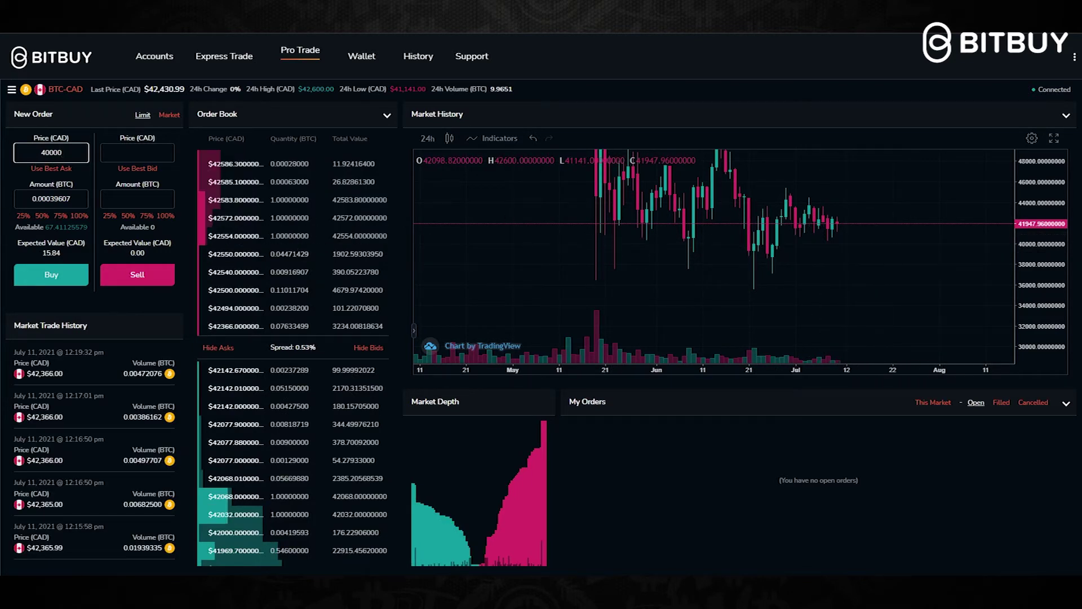
left_click(24, 216)
left_click(59, 279)
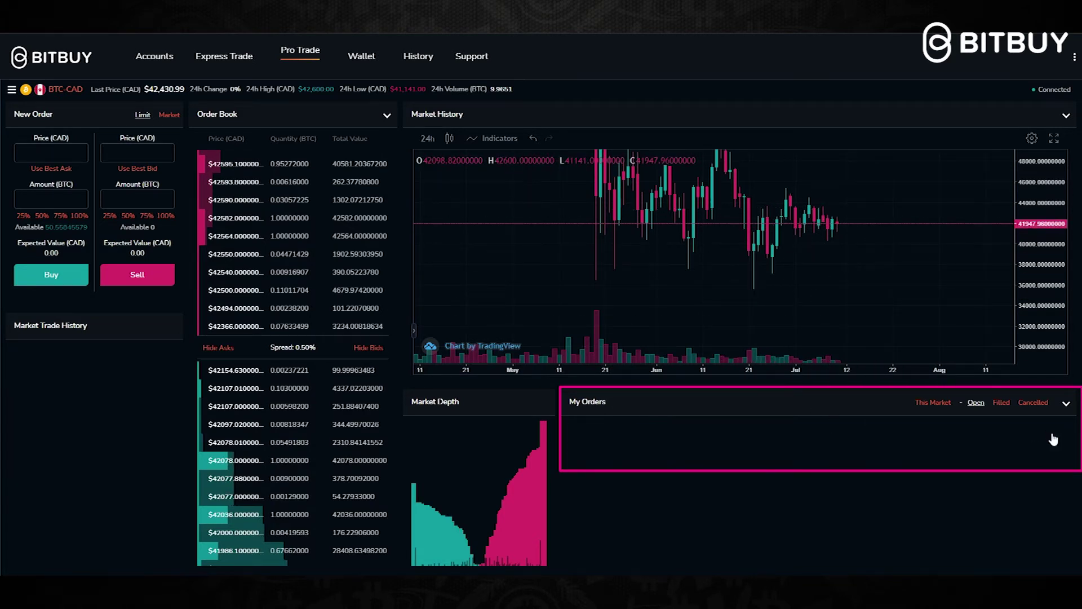
Step: Cancel the 40,000 CAD limit buy, confirm it under Cancelled, then return to Open orders
left_click(1058, 431)
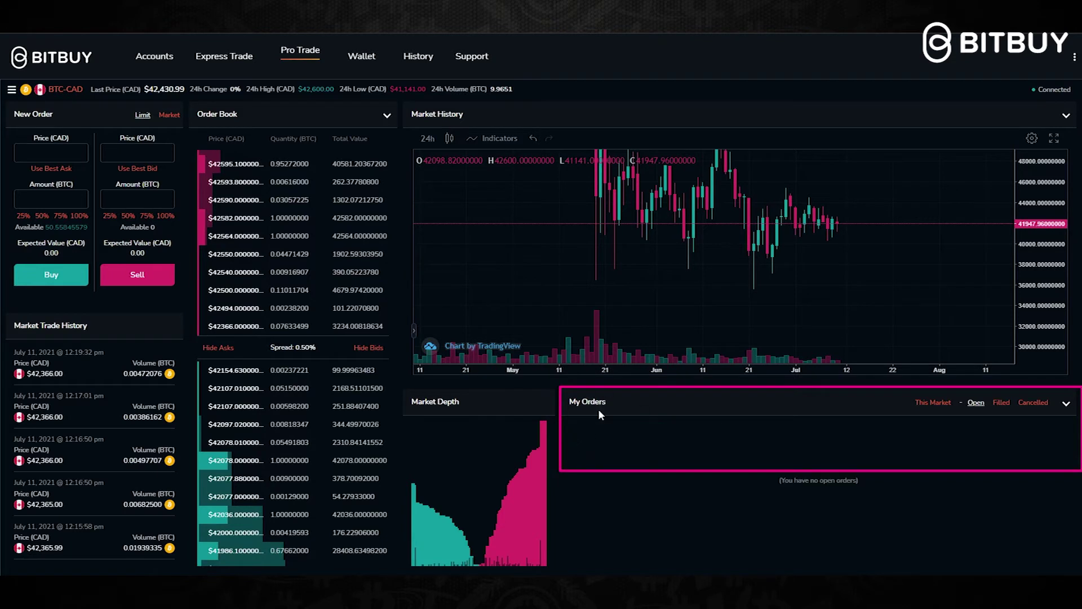
left_click(1037, 405)
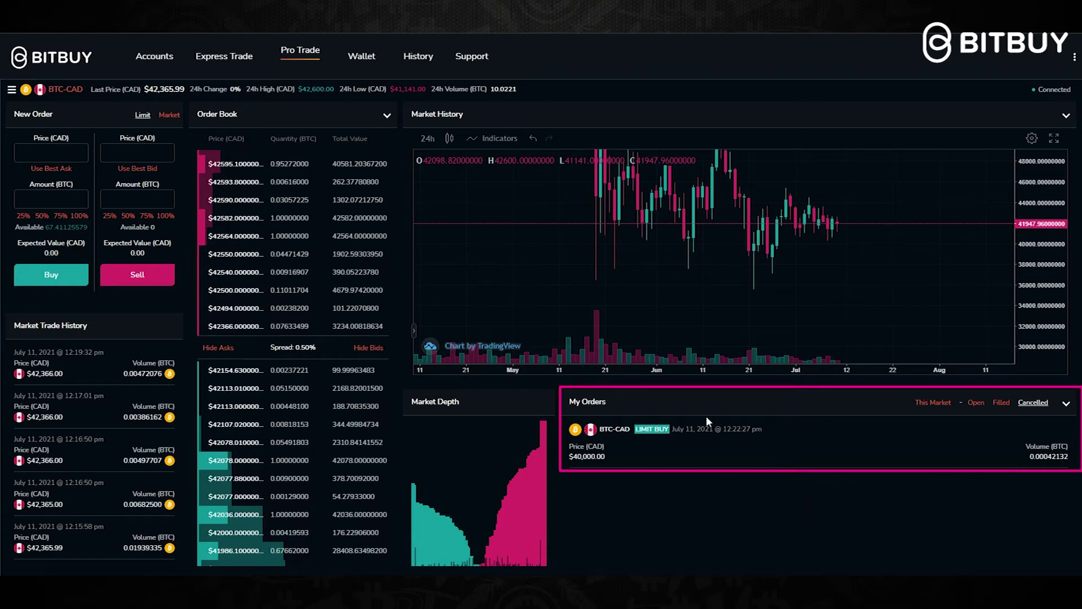
left_click(975, 403)
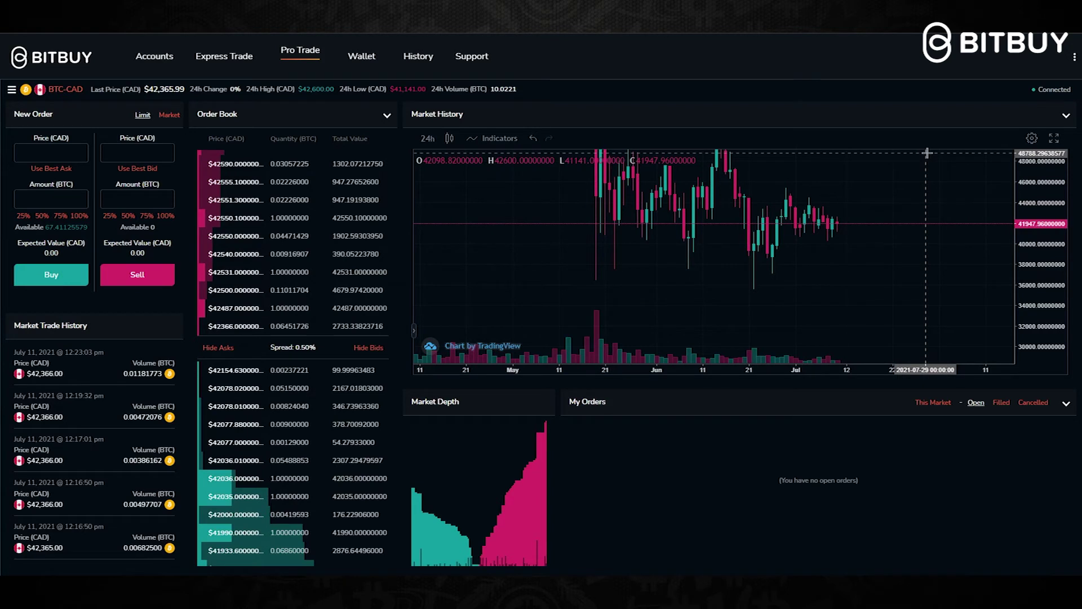
left_click(1075, 57)
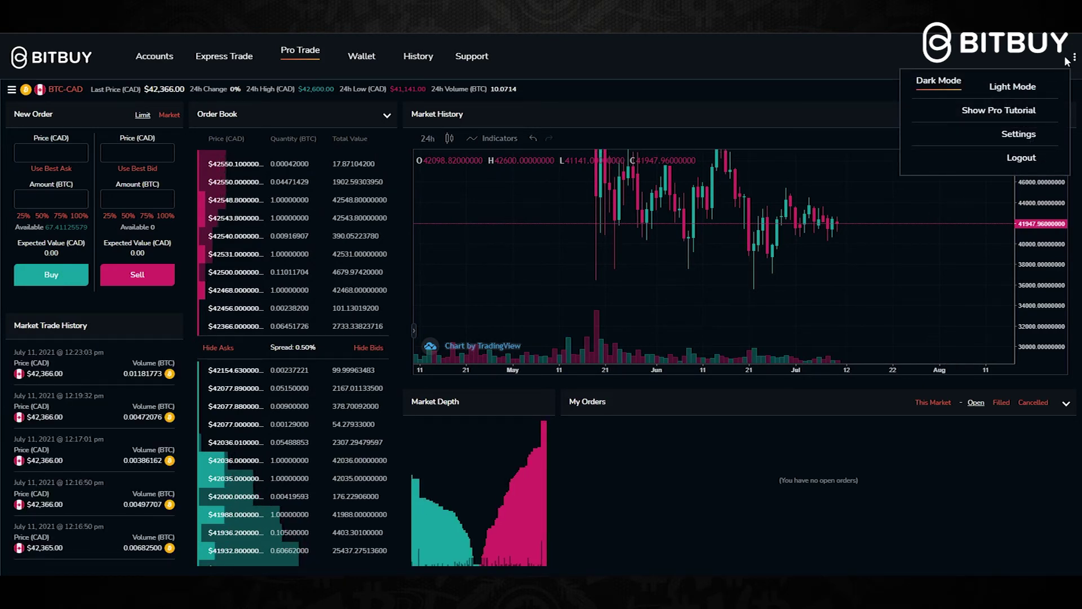
left_click(955, 111)
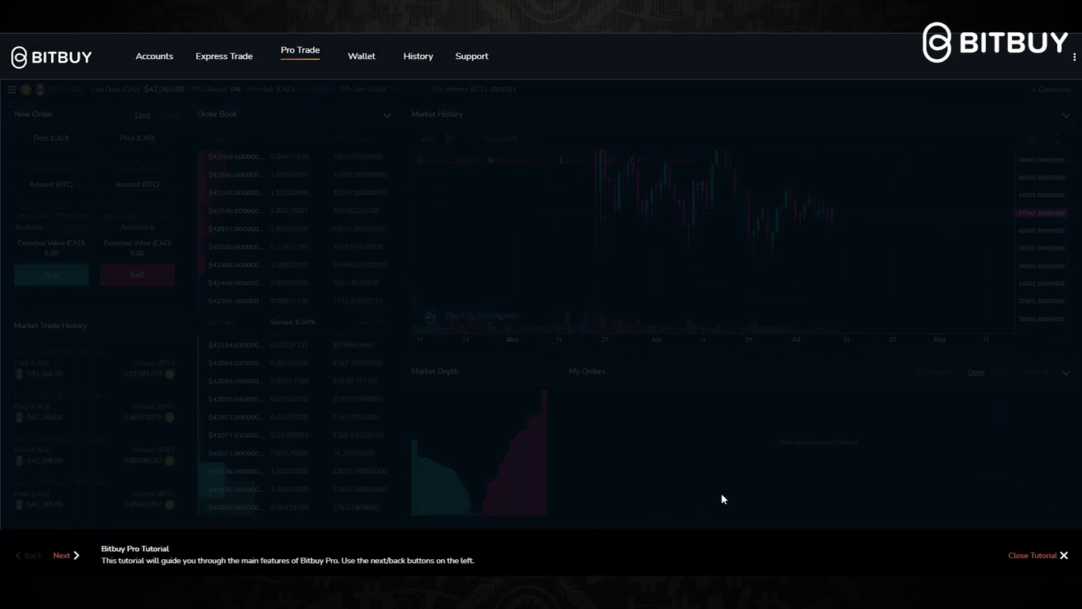
left_click(1047, 556)
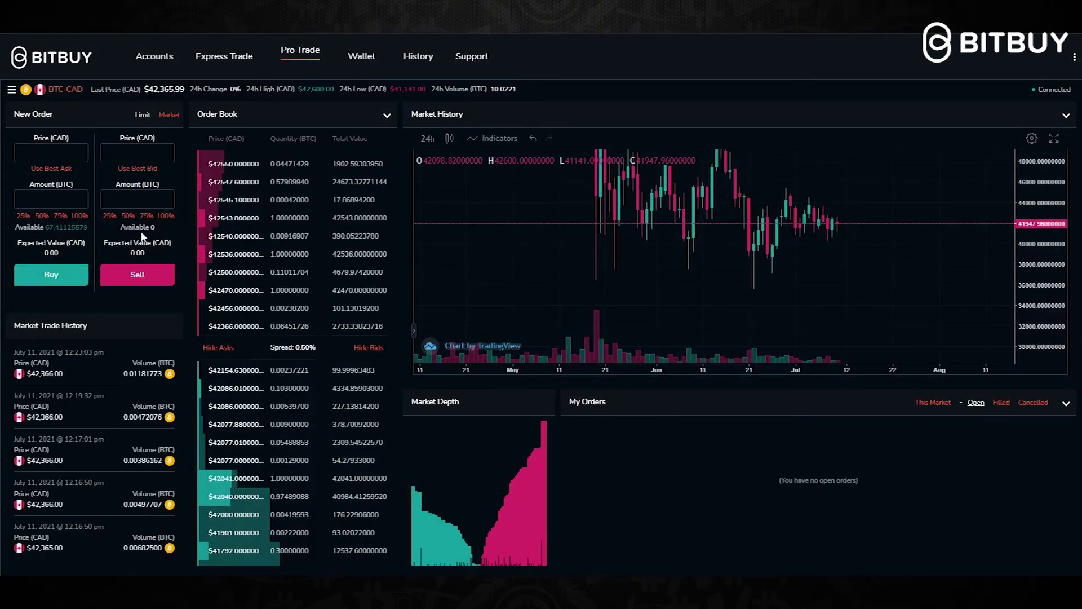
left_click(11, 90)
Step: Close the market list and toggle the order form between Market and Limit
left_click(262, 95)
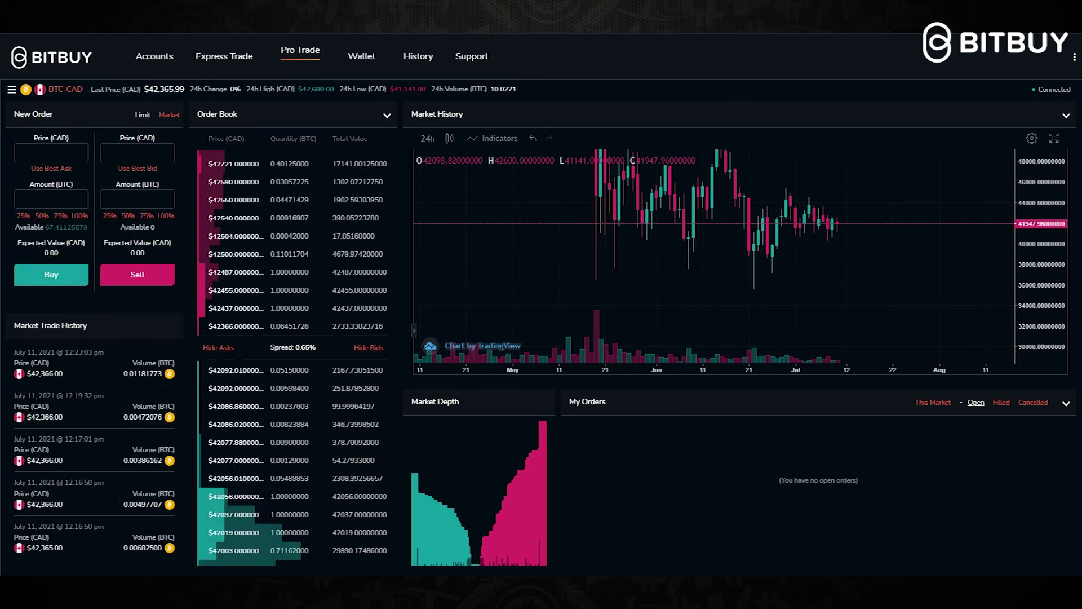
left_click(168, 121)
left_click(140, 116)
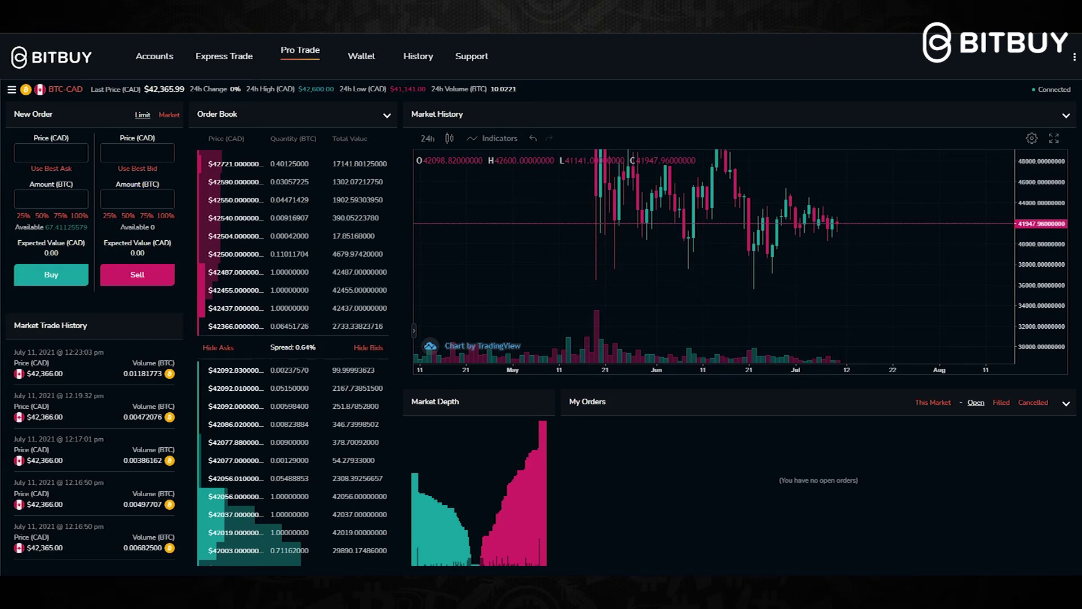
Step: Highlight the Order Book, Market History and My Orders panels in turn
mouse_move(188, 99)
left_mouse_down()
mouse_move(261, 566)
mouse_move(397, 565)
left_mouse_up()
mouse_move(405, 99)
left_mouse_down()
mouse_move(1062, 350)
mouse_move(1067, 381)
left_mouse_up()
left_click_drag(559, 381, 1060, 565)
Step: Show All Markets orders under Filled then Cancelled, then go to Bitbuy Support
left_click(933, 402)
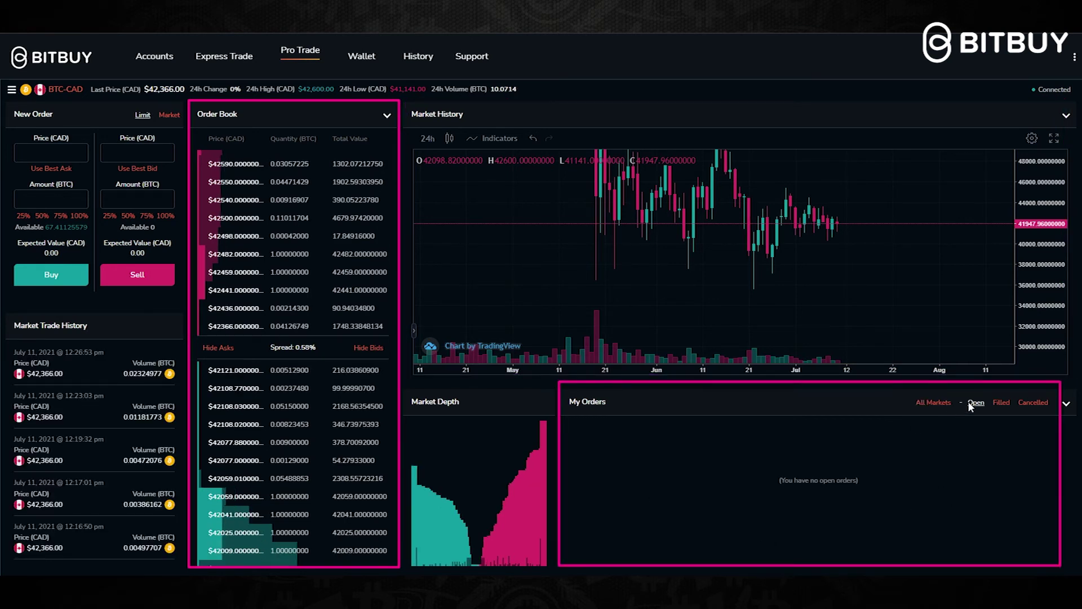
left_click(1002, 403)
left_click(1033, 403)
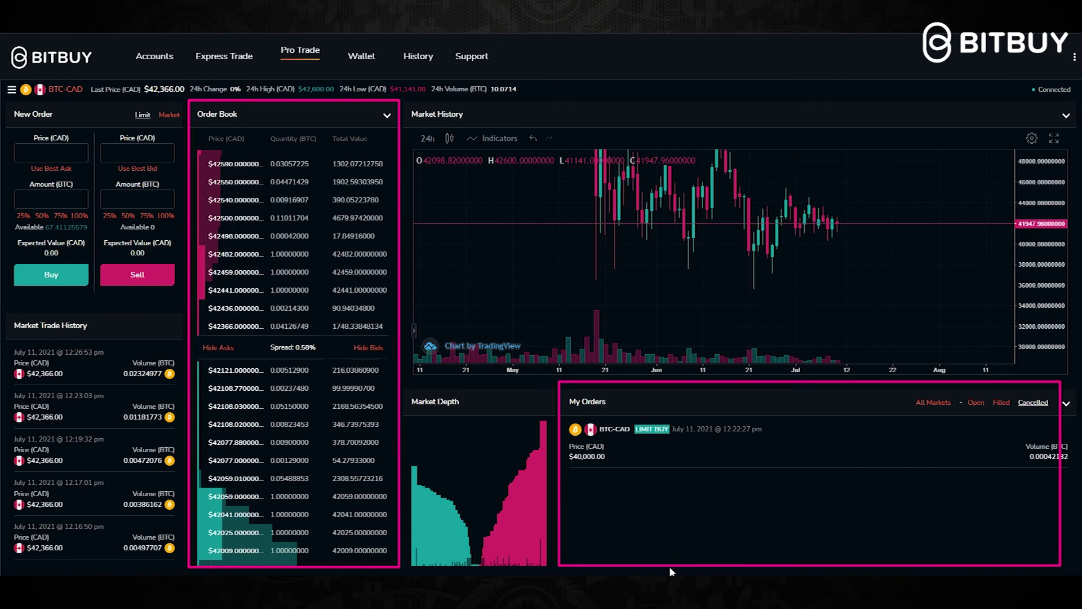
mouse_move(457, 441)
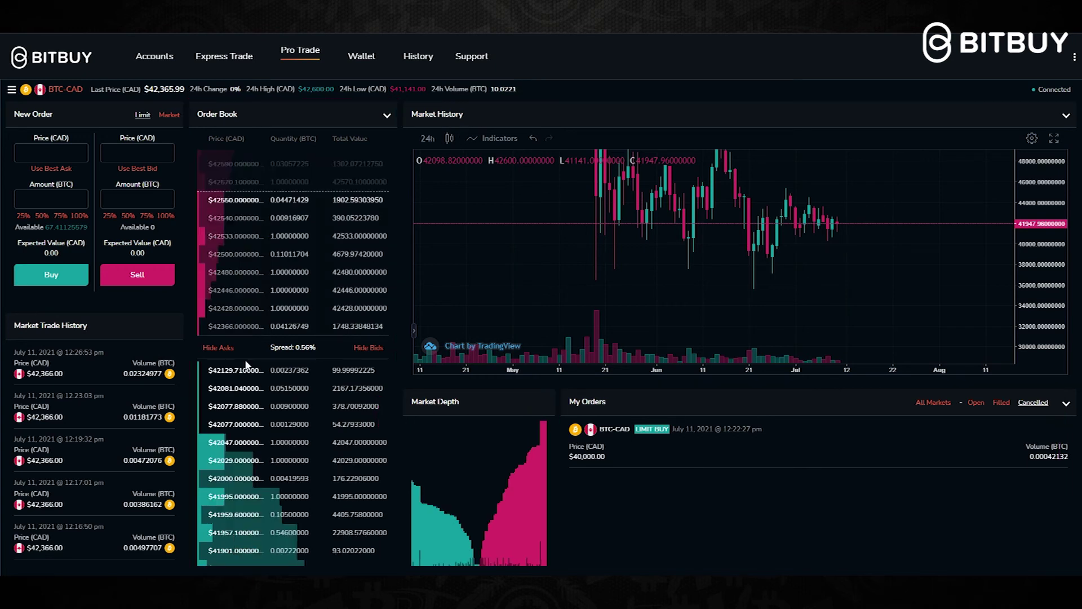
left_click(469, 61)
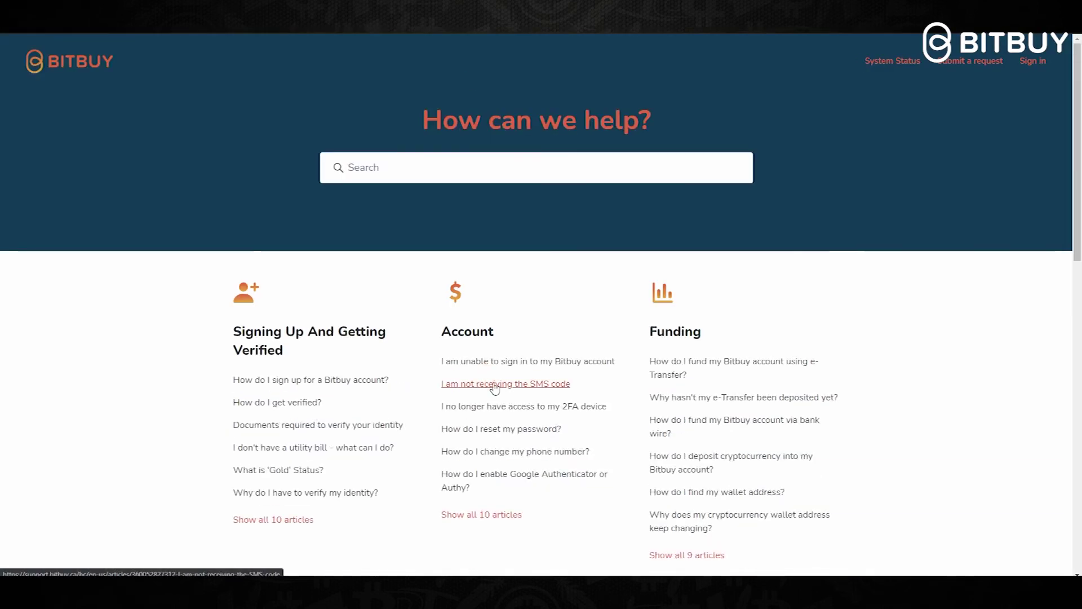
Step: Browse the support page's Trading section, then bring up the Submit a request form
scroll(537, 321, "down", 4)
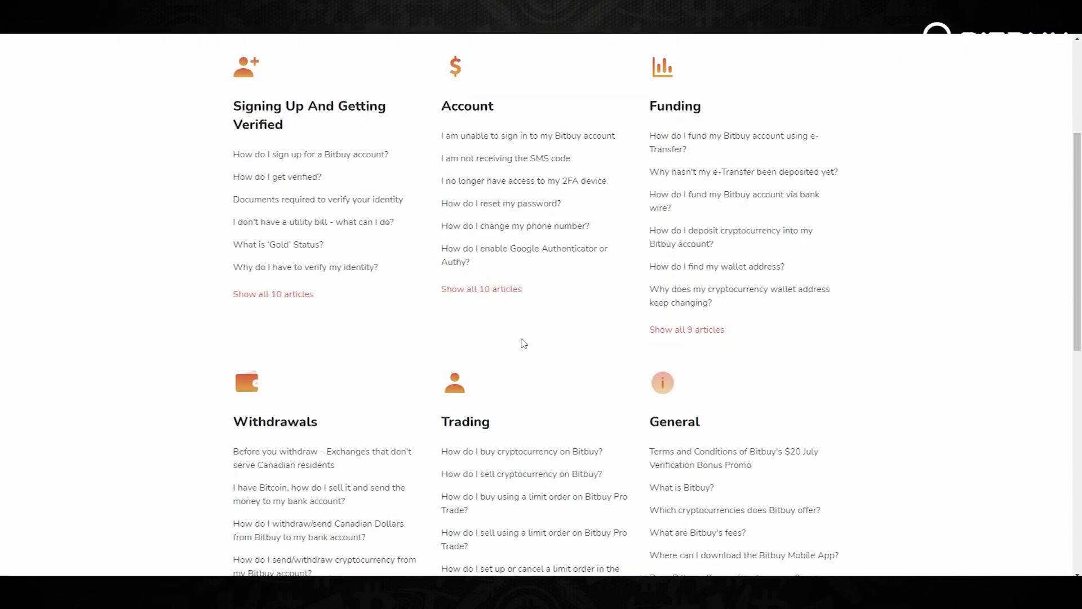
scroll(506, 367, "down", 3)
scroll(529, 355, "up", 3)
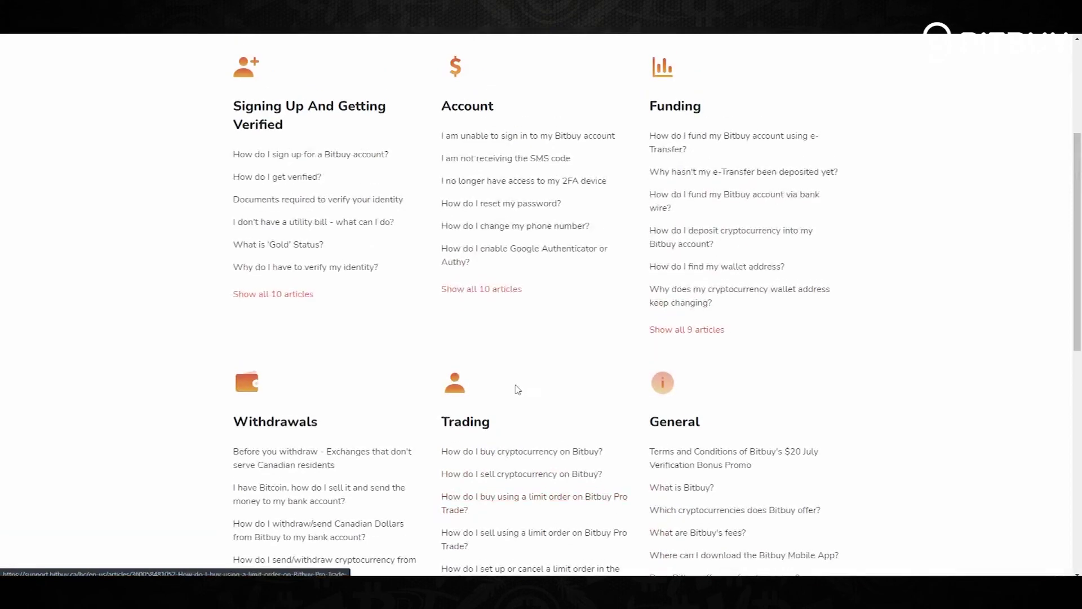
left_click(462, 431)
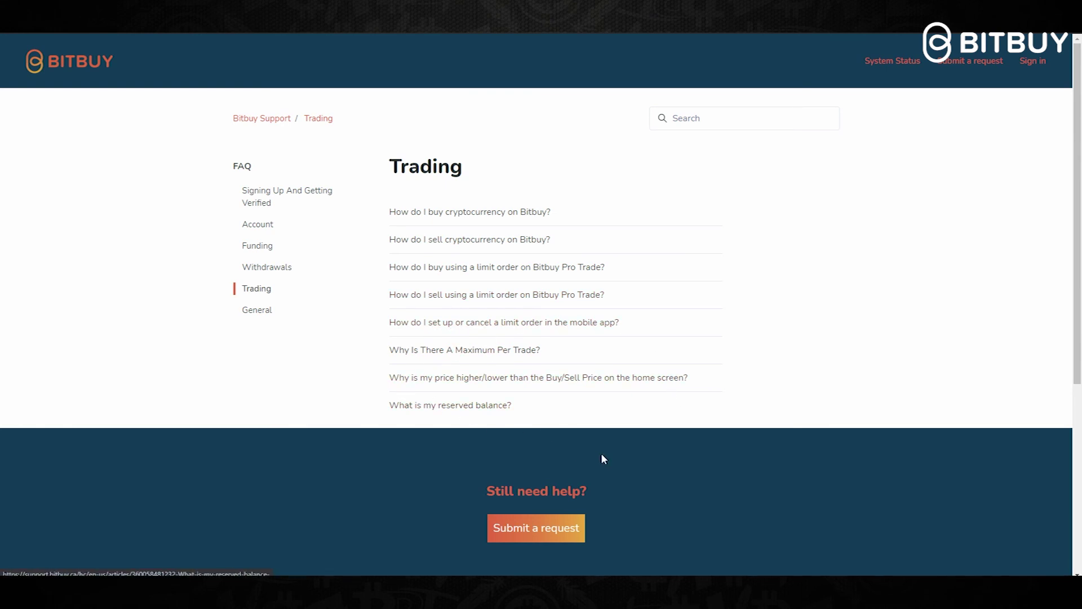
scroll(593, 451, "down", 2)
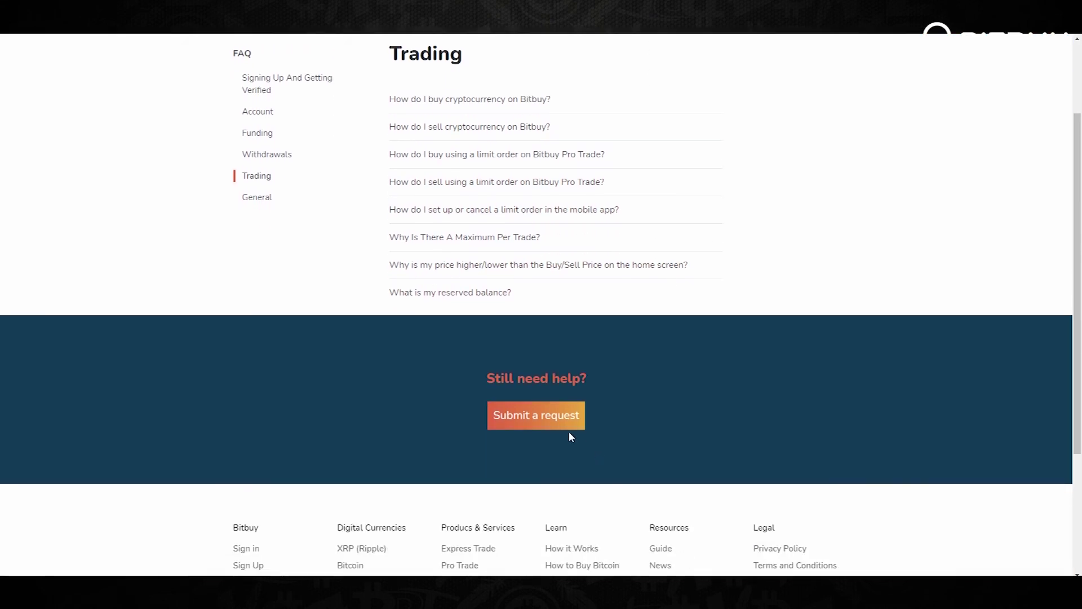
left_click(543, 416)
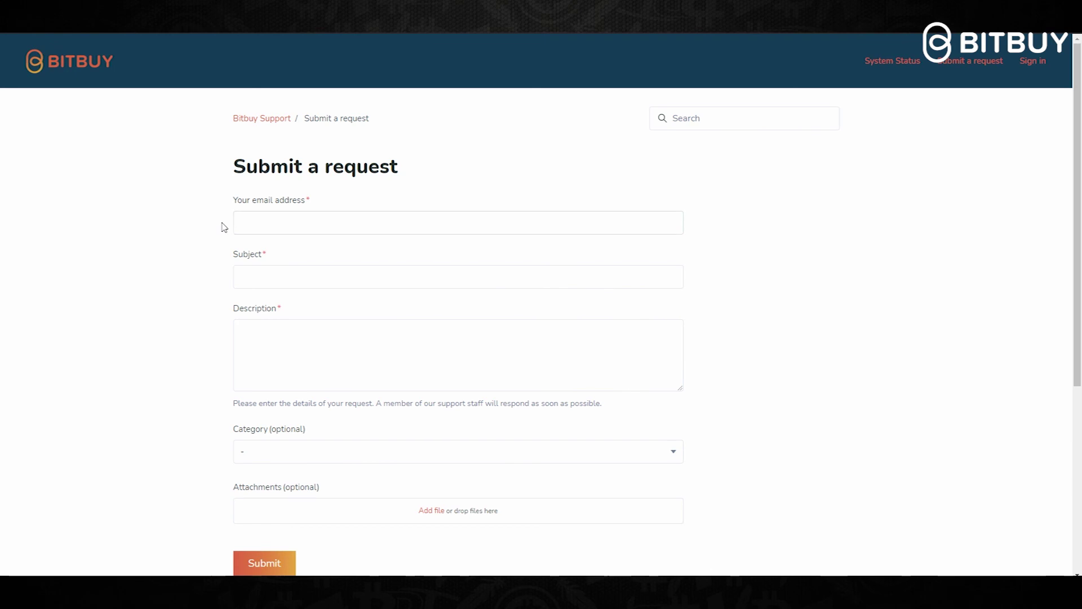